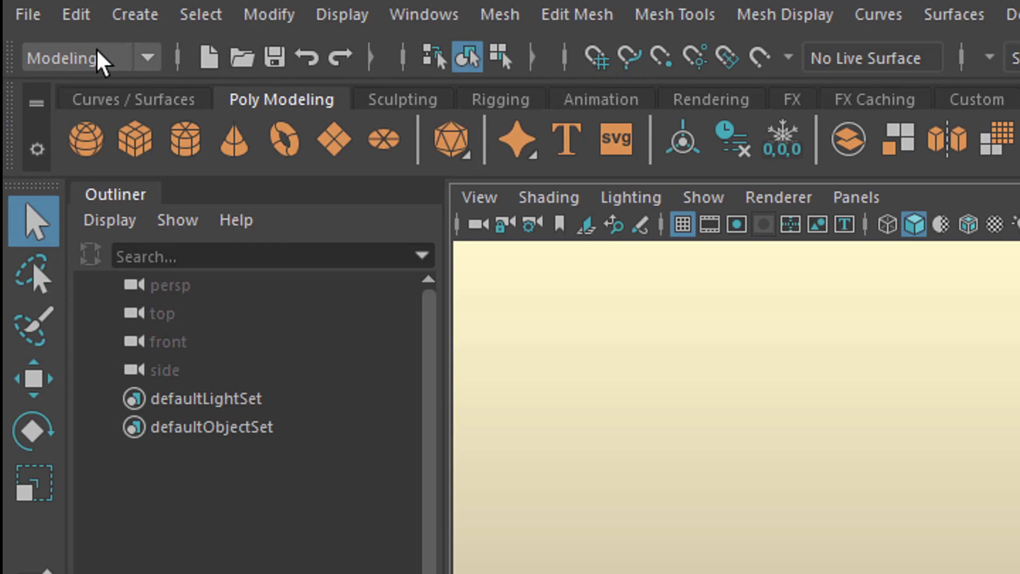
- Pick Mesh Tools > Slide Edge, then create a NURBS sphere and zoom in on it
left_click(687, 15)
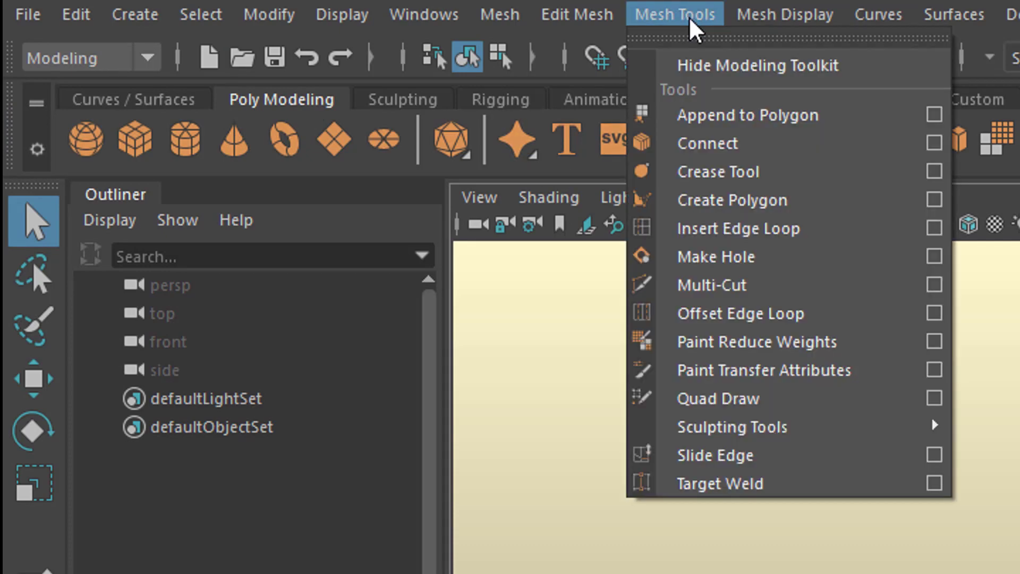
left_click(801, 456)
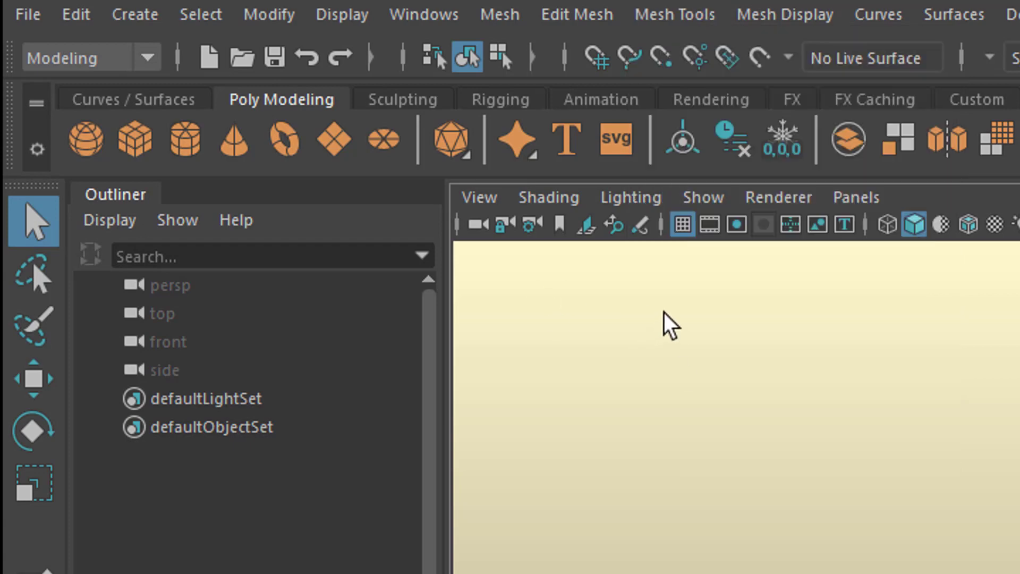
left_click(124, 97)
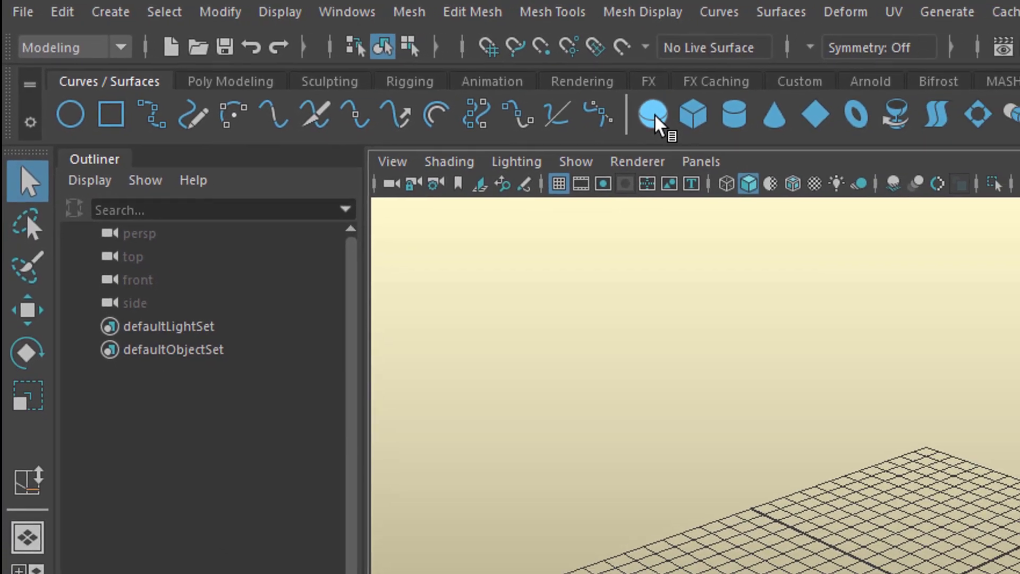
left_click(754, 132)
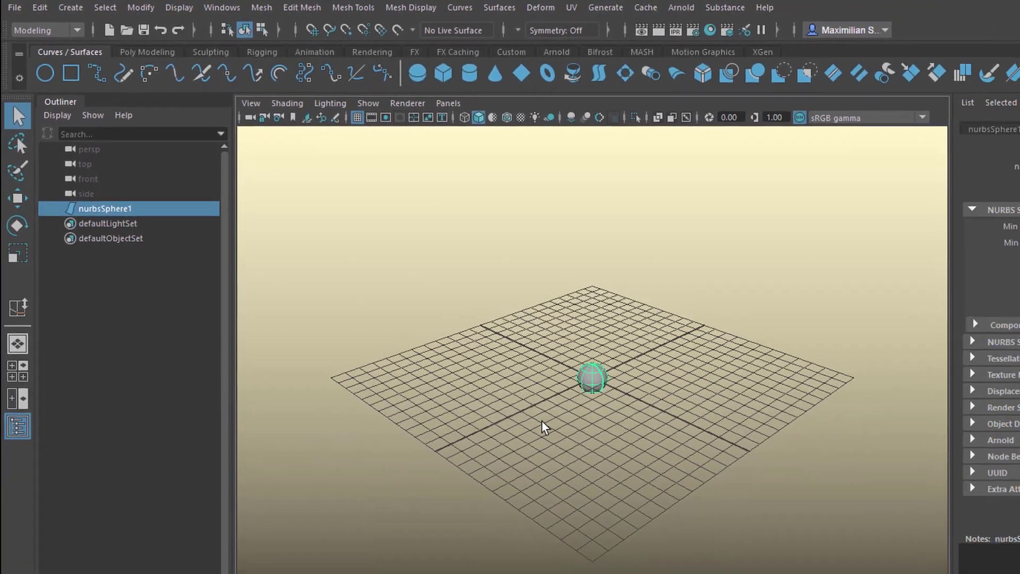
right_click_drag(542, 422, 920, 404, "alt")
right_click_drag(403, 401, 600, 381, "alt")
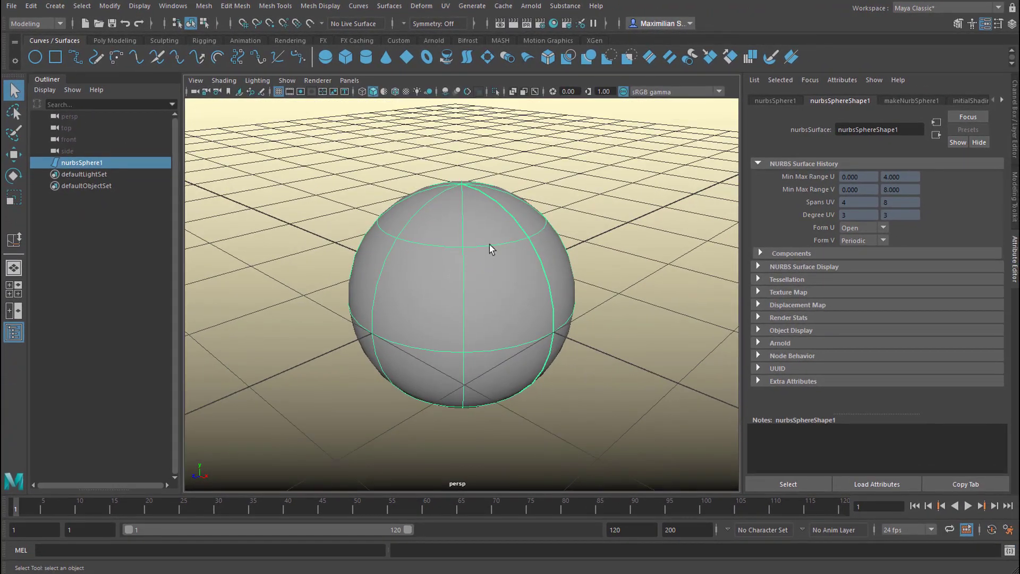
- Switch the sphere to Isoparm mode and select an isoparm ring on its upper half
right_click(493, 273)
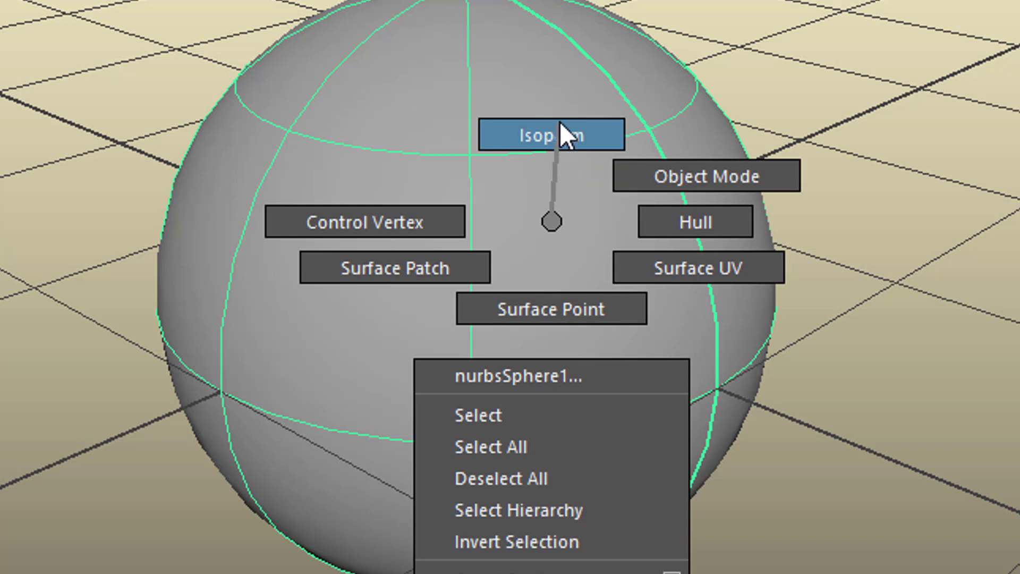
left_click(497, 241)
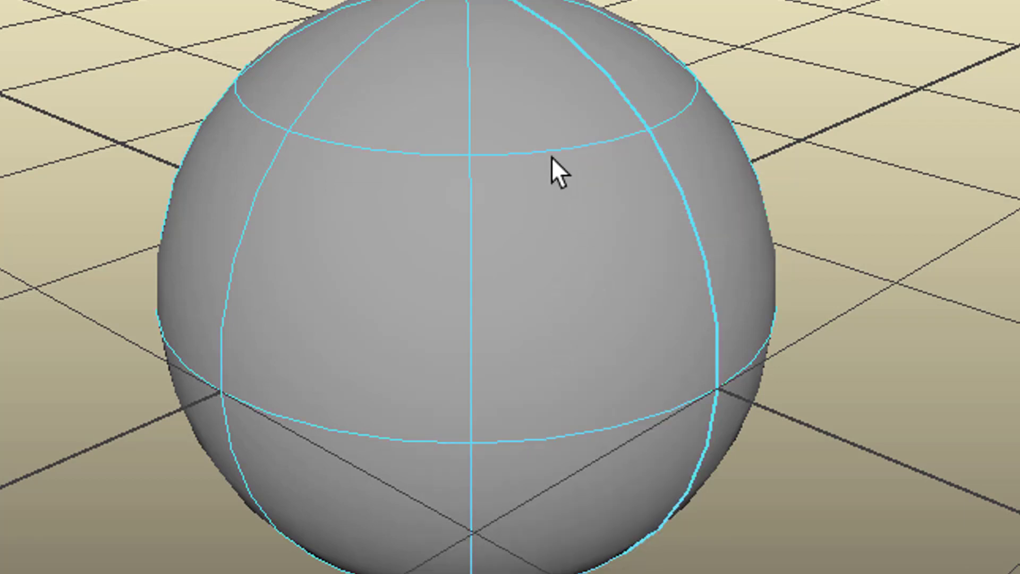
left_click_drag(551, 153, 502, 339)
left_click_drag(490, 422, 481, 420, "alt")
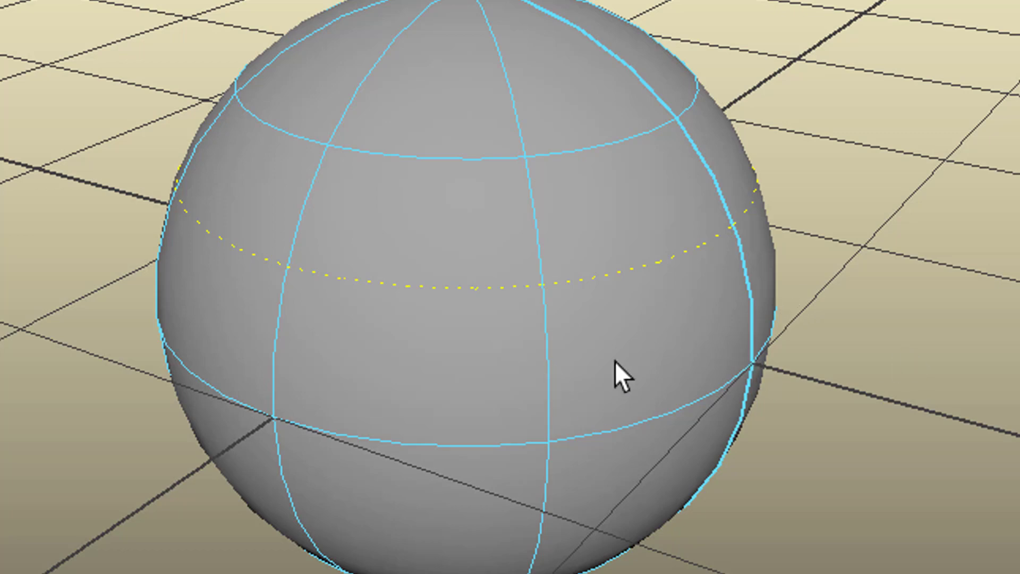
right_click_drag(675, 502, 633, 505, "alt")
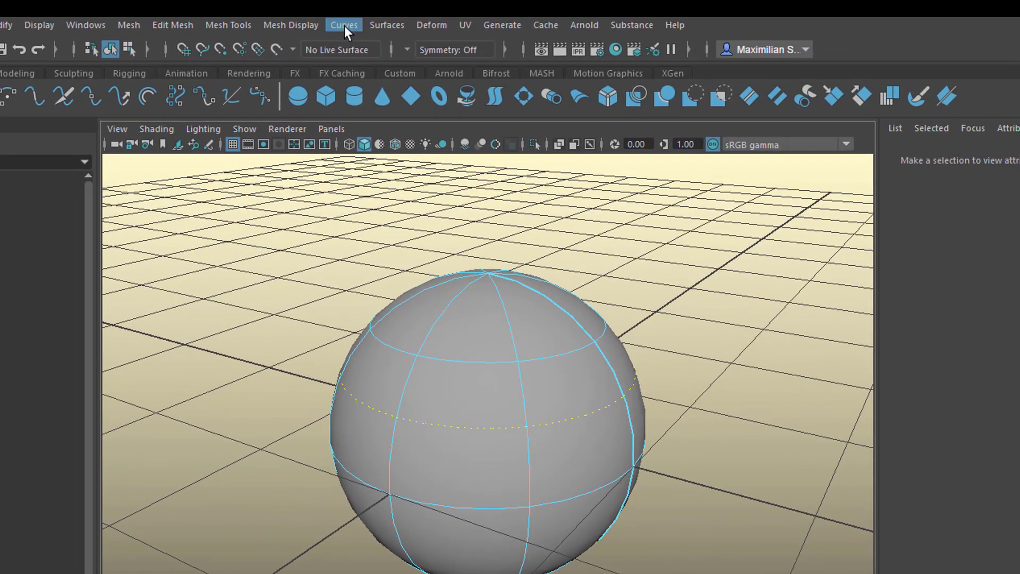
- Extract the selected upper isoparm as a curve with Curves > Duplicate Surface Curves
left_click(344, 26)
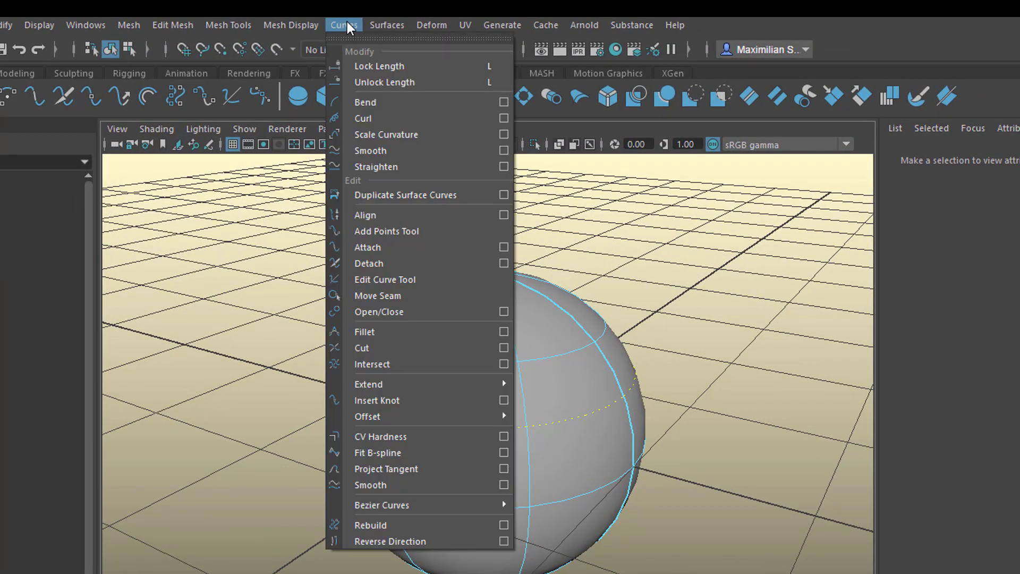
left_click(464, 194)
left_click_drag(508, 506, 590, 462, "alt")
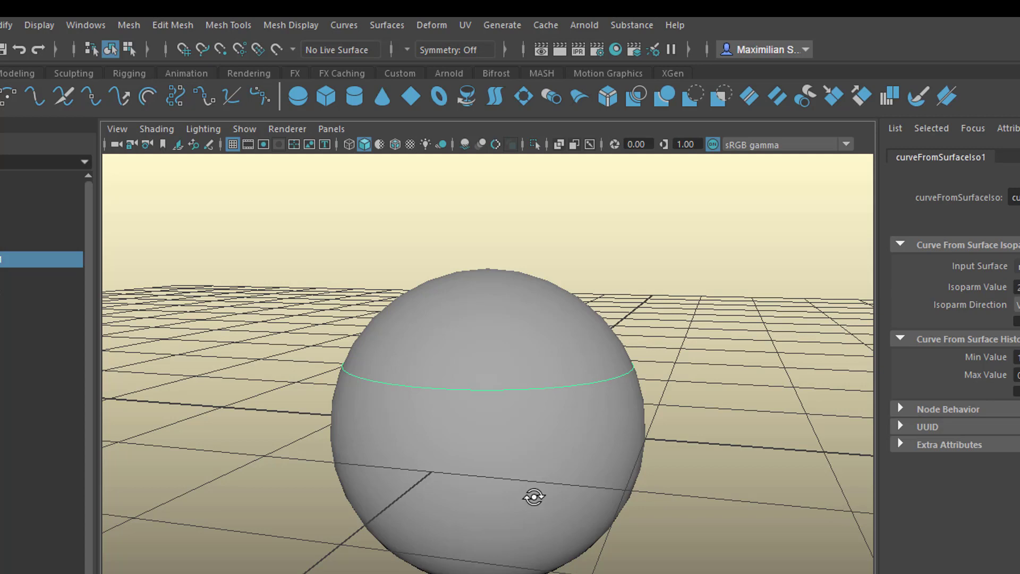
- Switch the duplicated curve to Control Vertex mode and select one of its CVs
left_click_drag(533, 497, 533, 550, "alt")
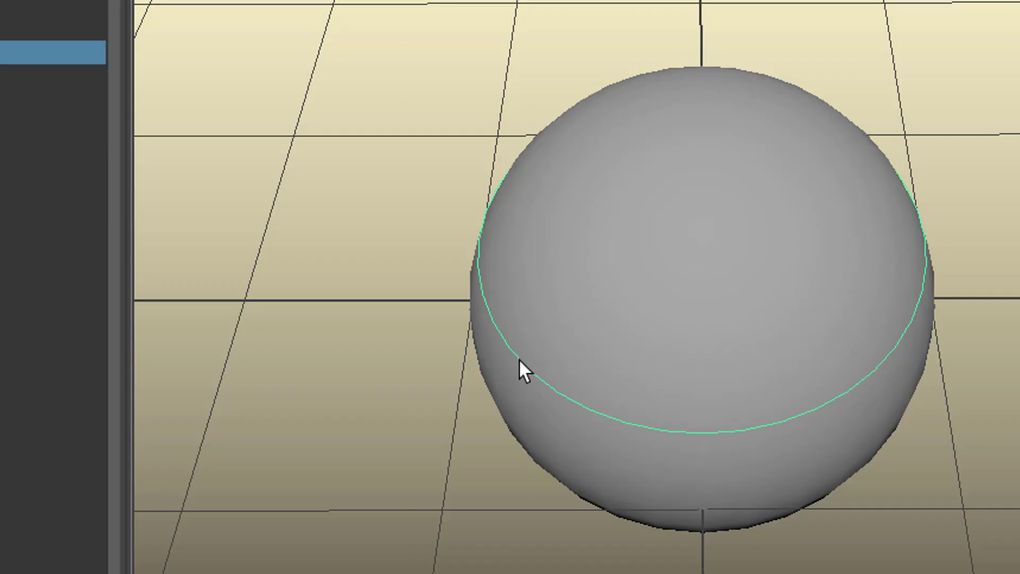
right_click(519, 359)
right_click_drag(519, 358, 413, 334)
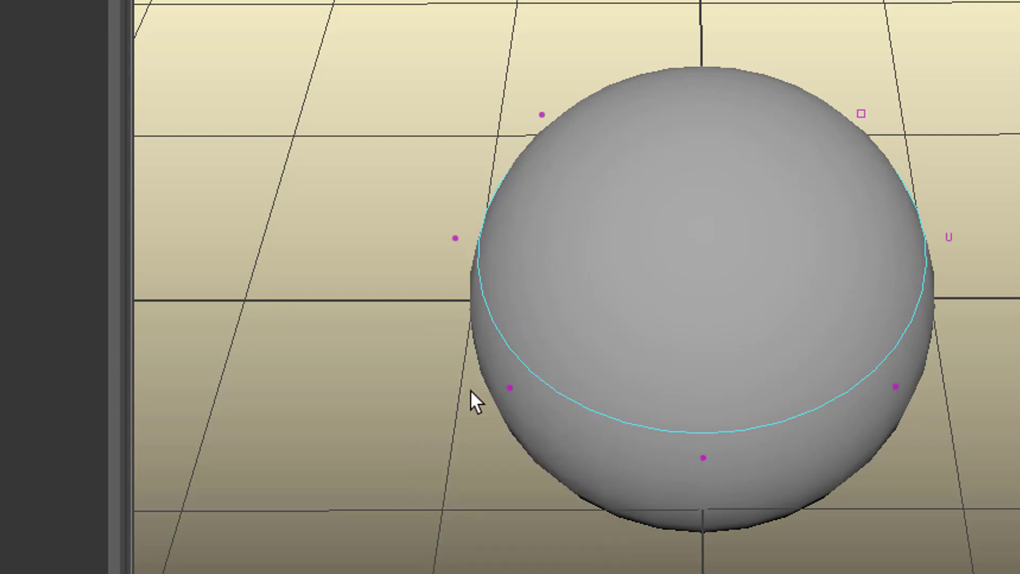
left_click_drag(471, 400, 480, 404, "alt")
left_click_drag(427, 235, 469, 284)
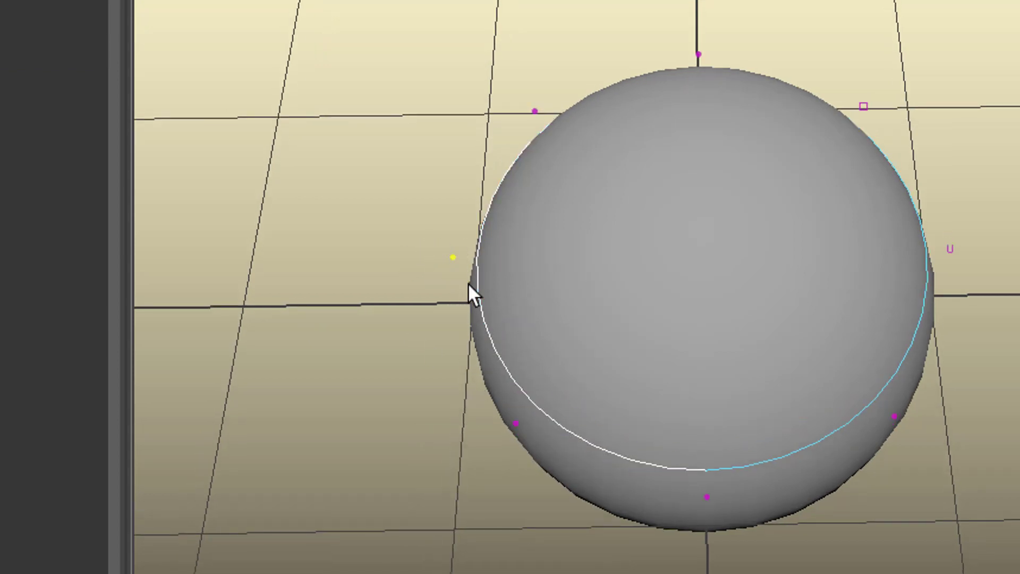
- Move the selected CV outward along X so the ring bulges away from the sphere
key("w")
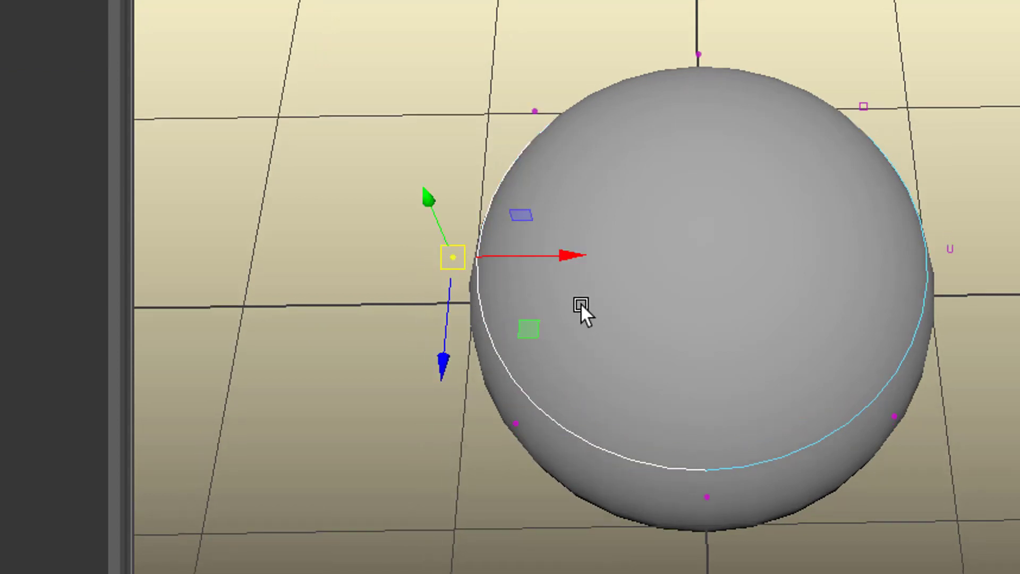
left_click_drag(582, 256, 452, 280)
left_click_drag(565, 446, 605, 366, "alt")
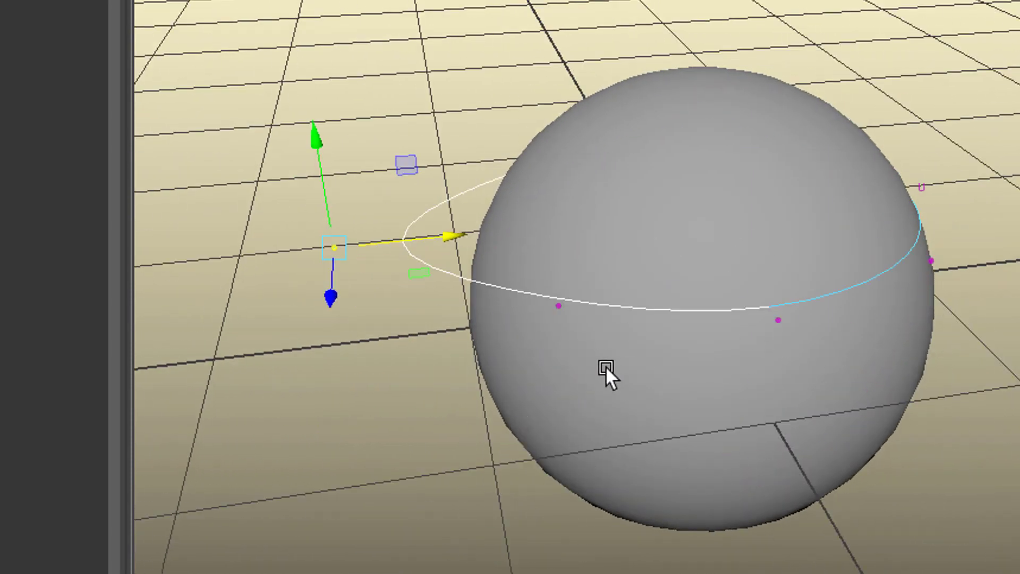
left_click_drag(859, 452, 756, 497, "alt")
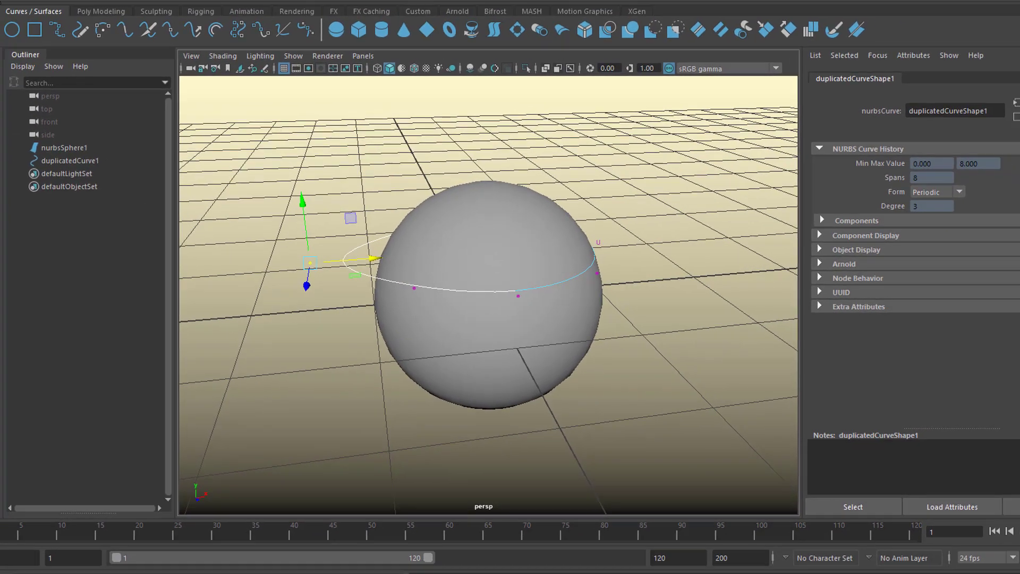
left_click(9, 4)
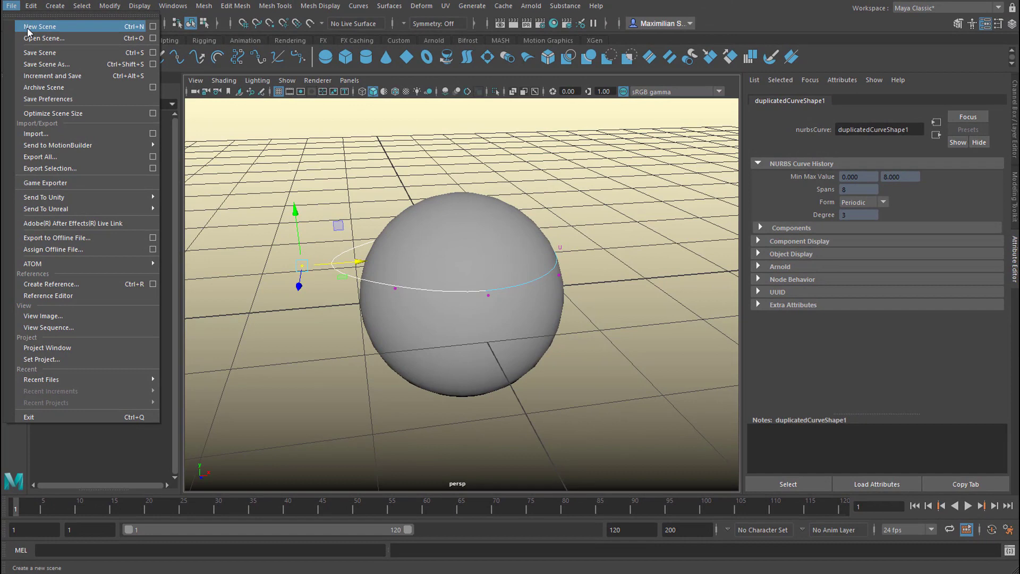
- Start a new scene without saving and create a Super Ellipse from the Poly Modeling shelf
left_click(29, 30)
left_click(458, 284)
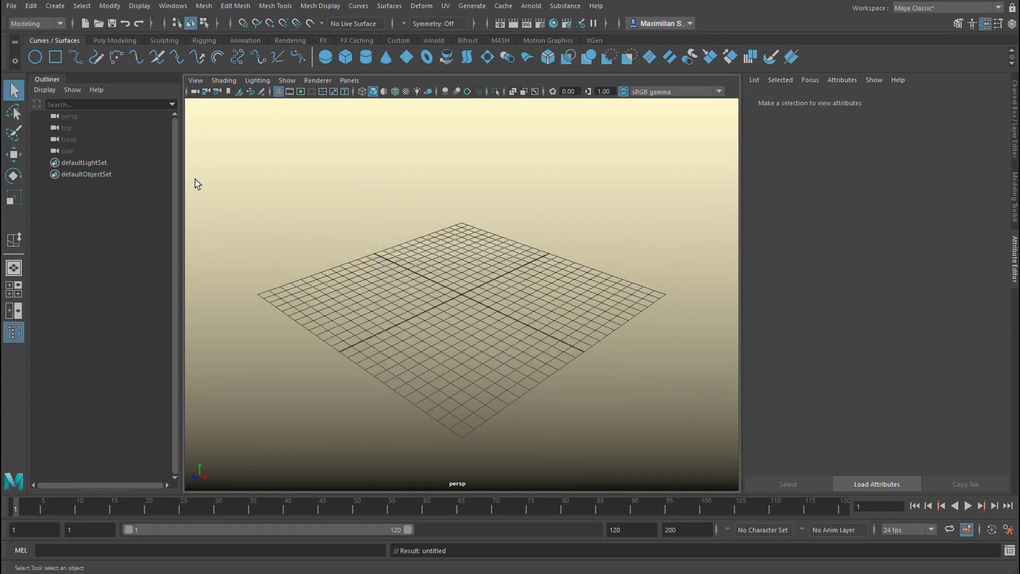
left_click(114, 41)
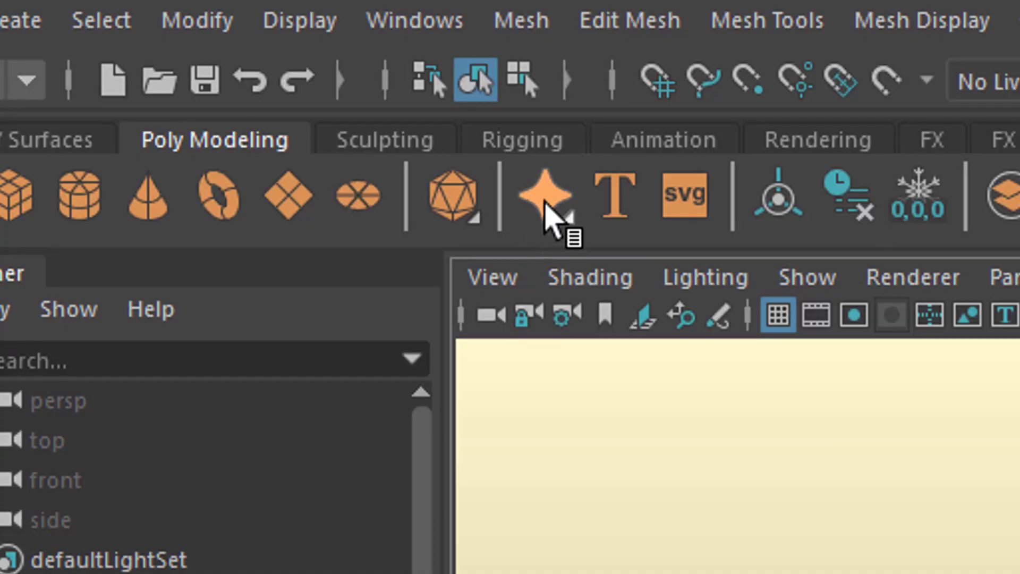
right_click(545, 203)
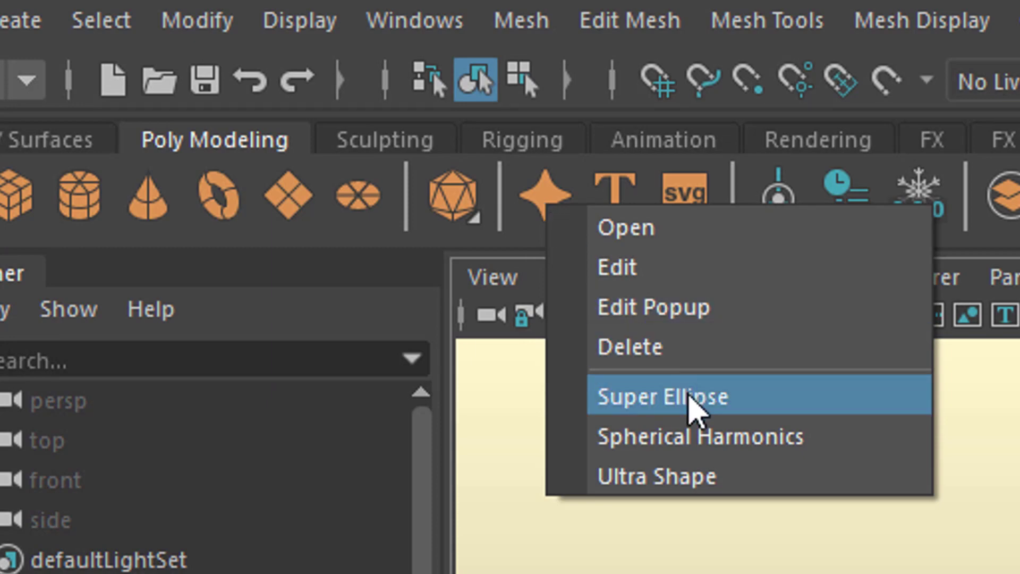
left_click(701, 407)
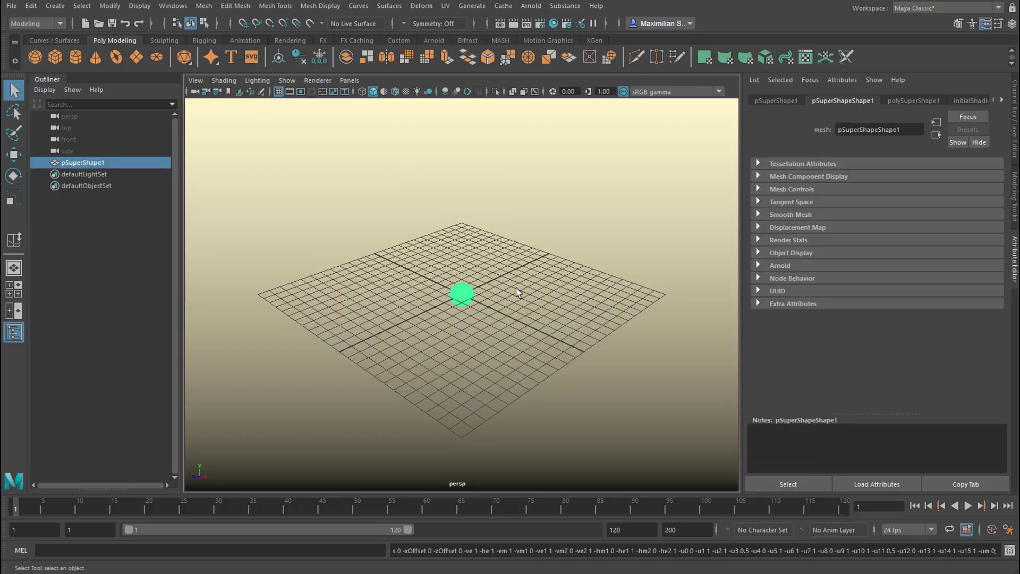
- Zoom in on pSuperShape1 and show its polySuperShape1 construction settings
right_click_drag(441, 372, 929, 376, "alt")
right_click_drag(445, 351, 548, 351, "alt")
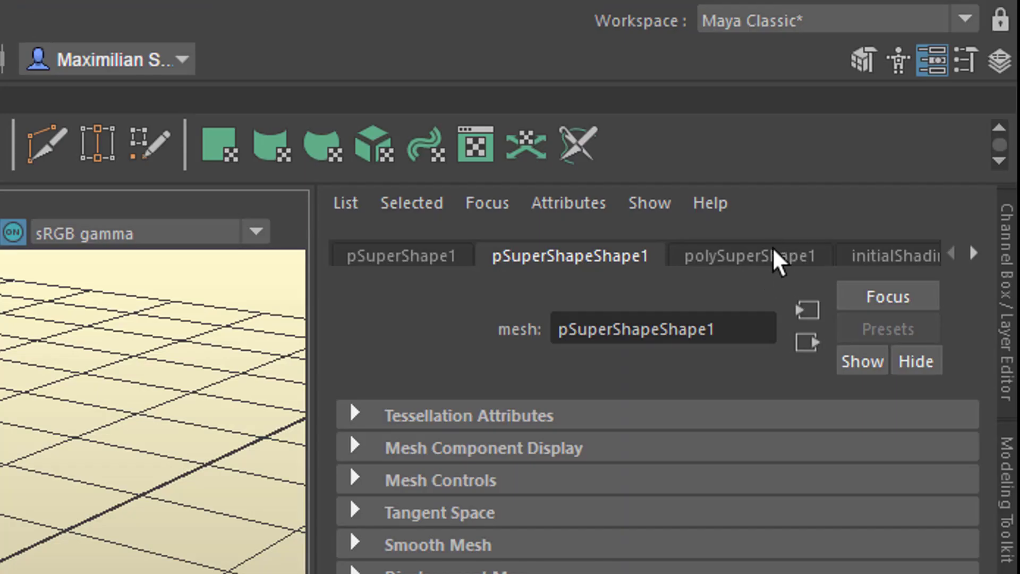
left_click(771, 253)
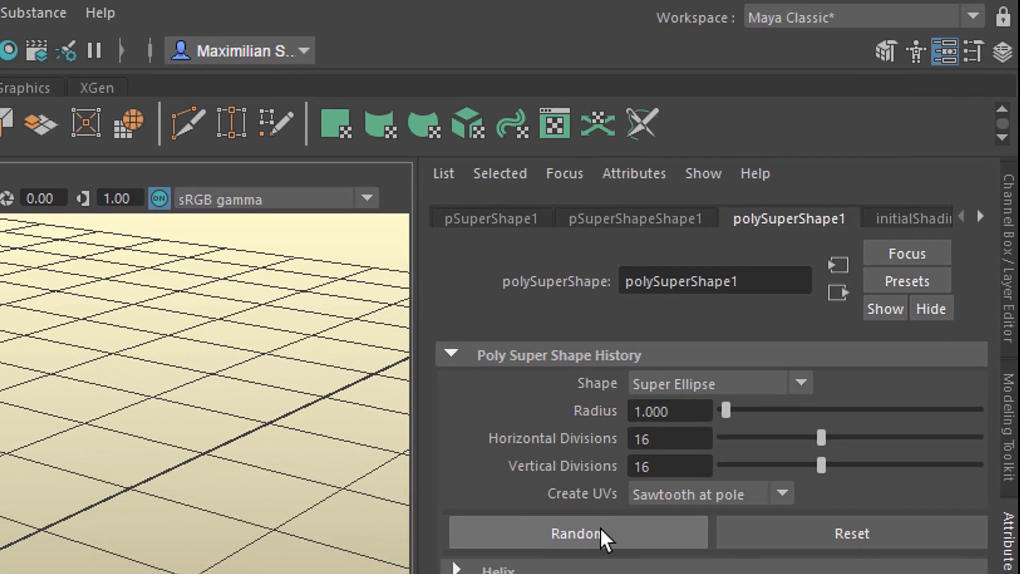
- Randomize the polySuperShape1 attributes repeatedly until the shape becomes a cone
scroll(118, 523, "up", 3)
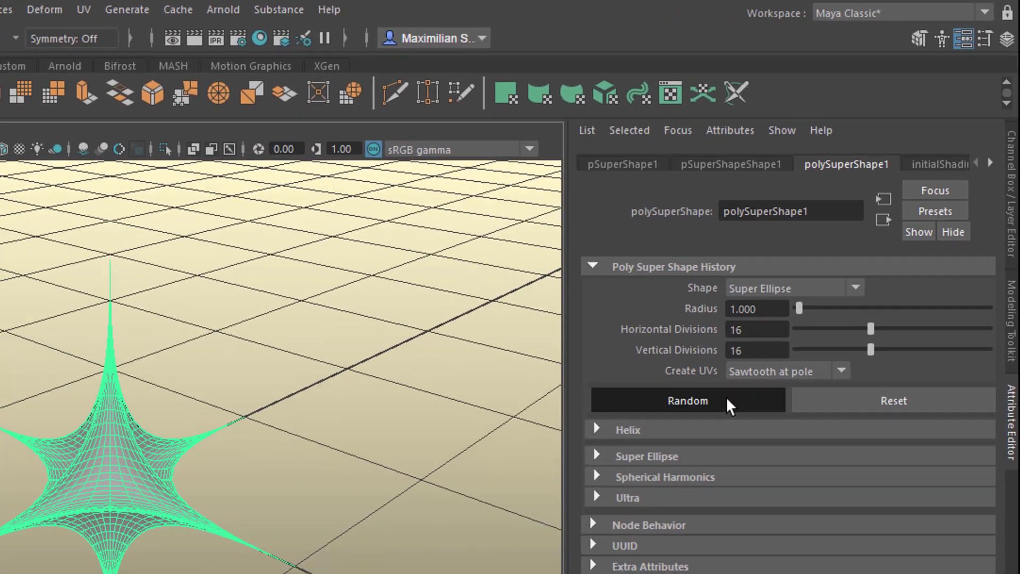
left_click(700, 434)
left_click(701, 435)
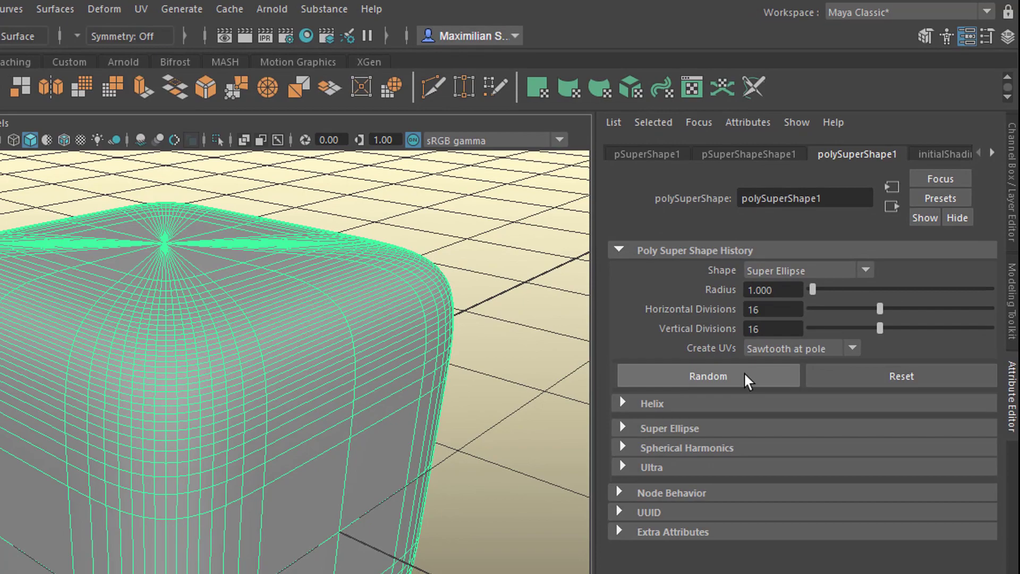
left_click(744, 375)
left_click(747, 374)
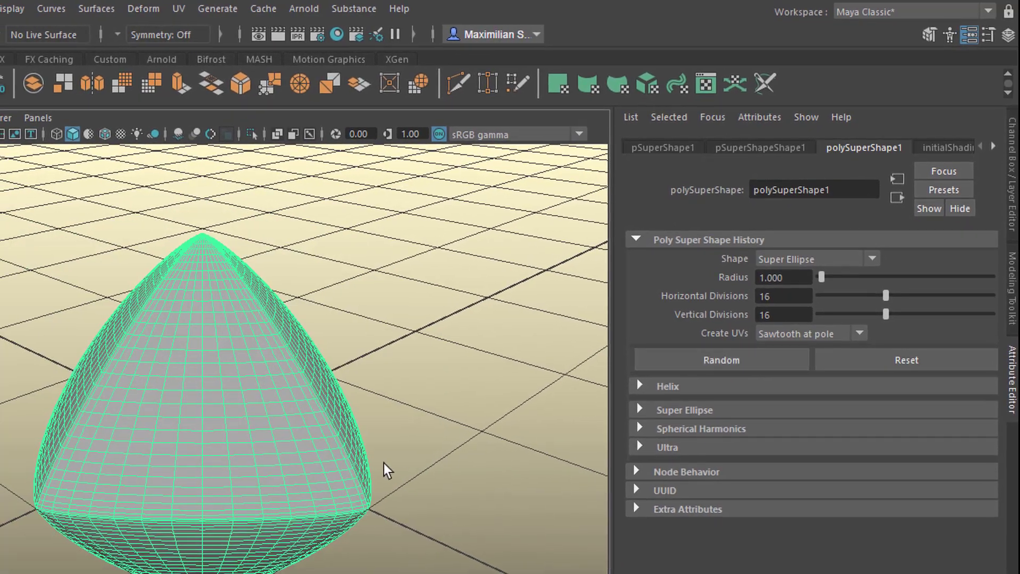
left_click_drag(387, 470, 413, 451, "alt")
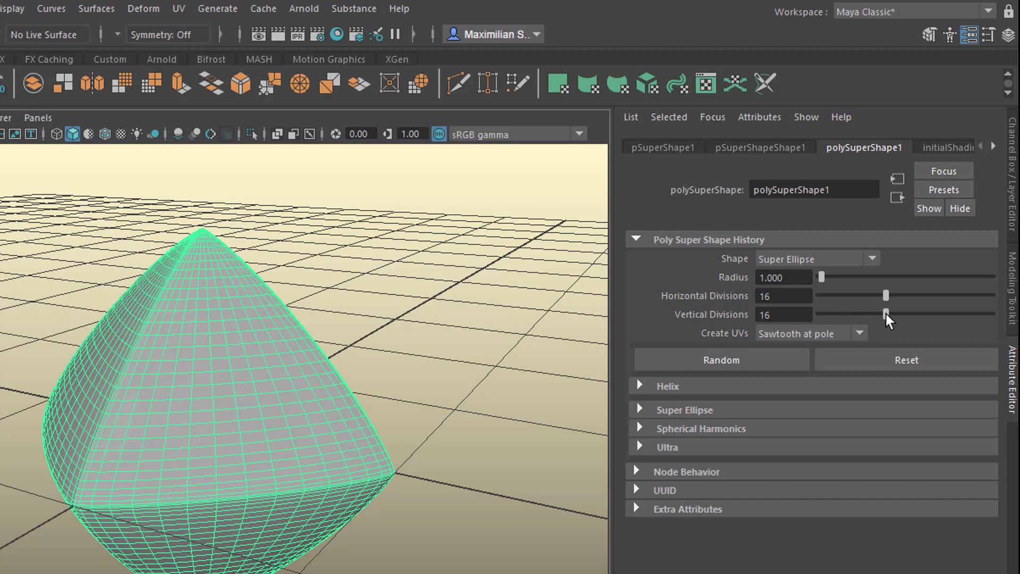
- Lower the cone's Vertical Divisions to 3 and inspect the coarser mesh
left_click_drag(882, 317, 831, 333)
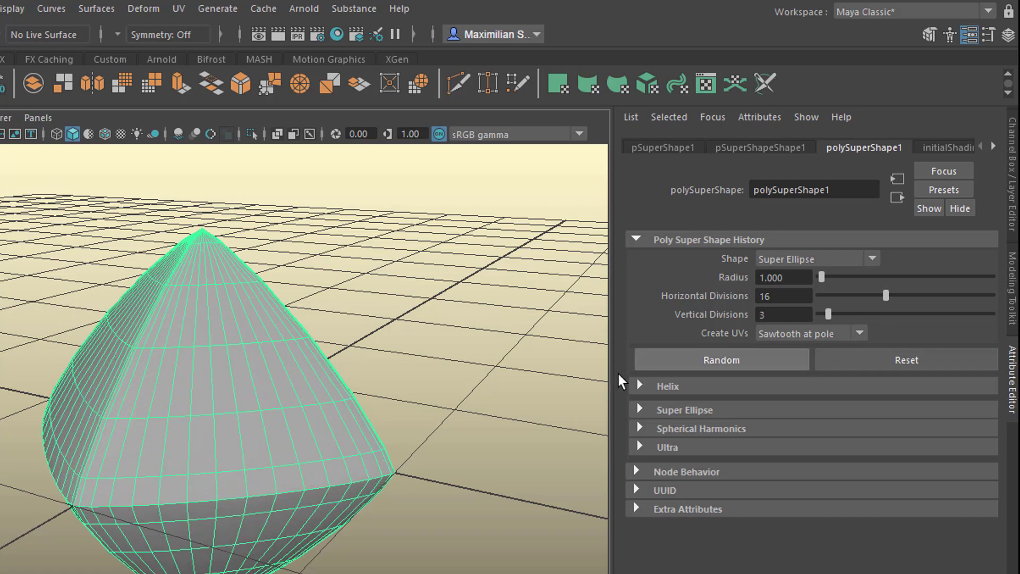
right_click_drag(301, 494, 471, 472, "alt")
left_click_drag(375, 452, 119, 357, "alt")
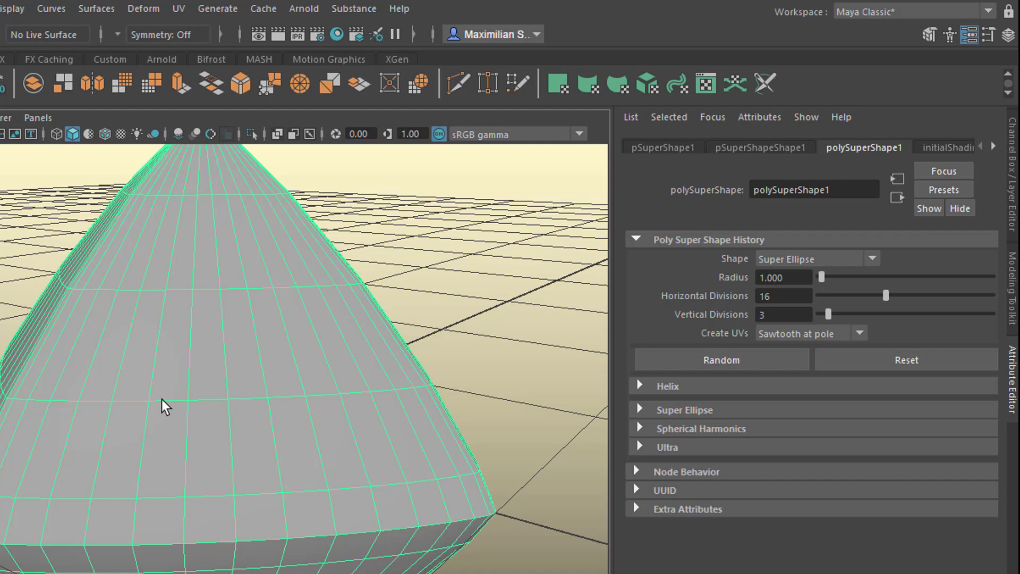
right_click_drag(116, 457, 222, 464, "alt")
left_click_drag(221, 465, 228, 461, "alt")
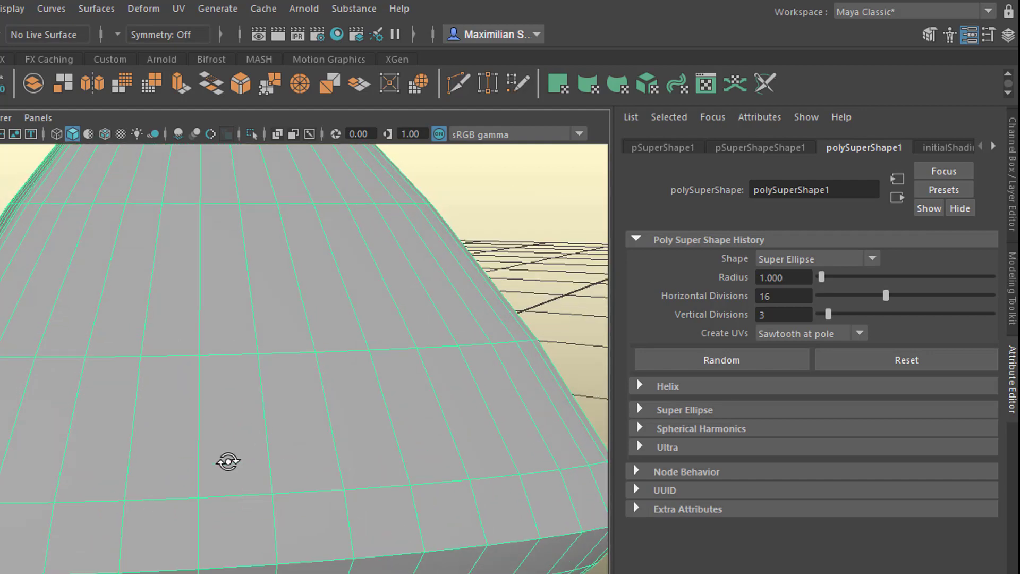
right_click_drag(228, 461, 199, 465, "alt")
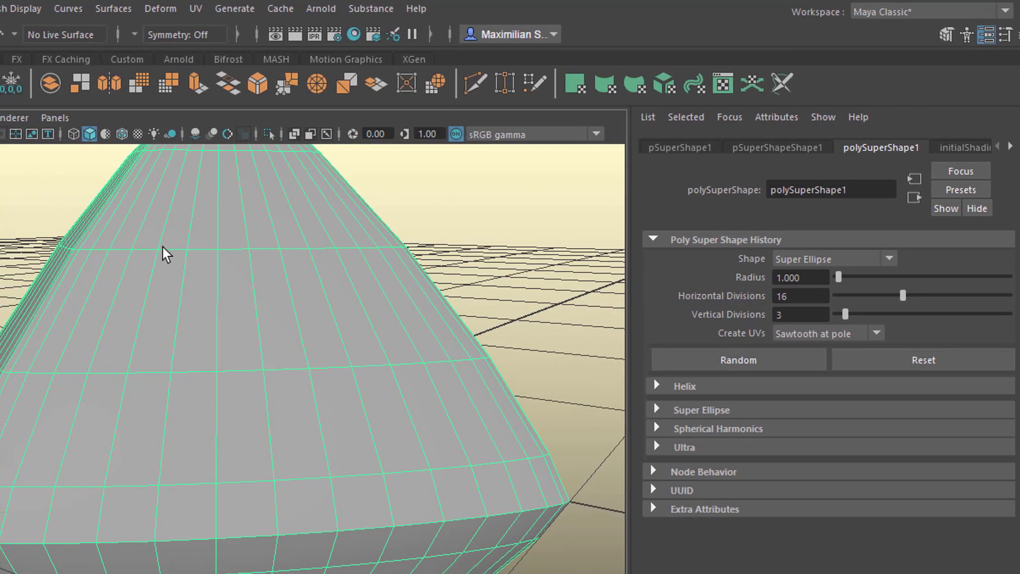
- Switch the cone to edge selection, clear the selection, and activate Mesh Tools > Slide Edge
right_click(147, 246)
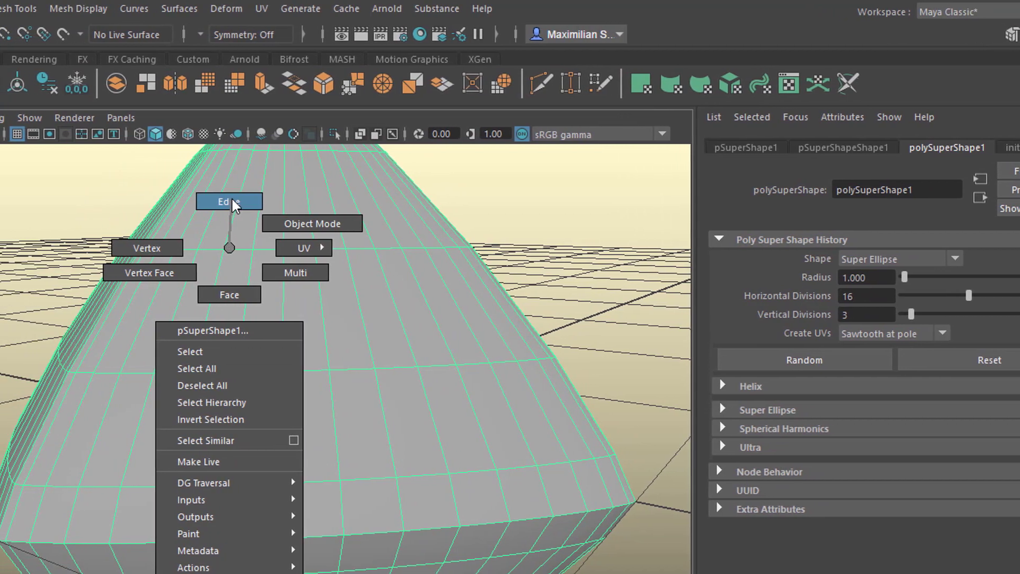
right_click_drag(232, 200, 233, 202)
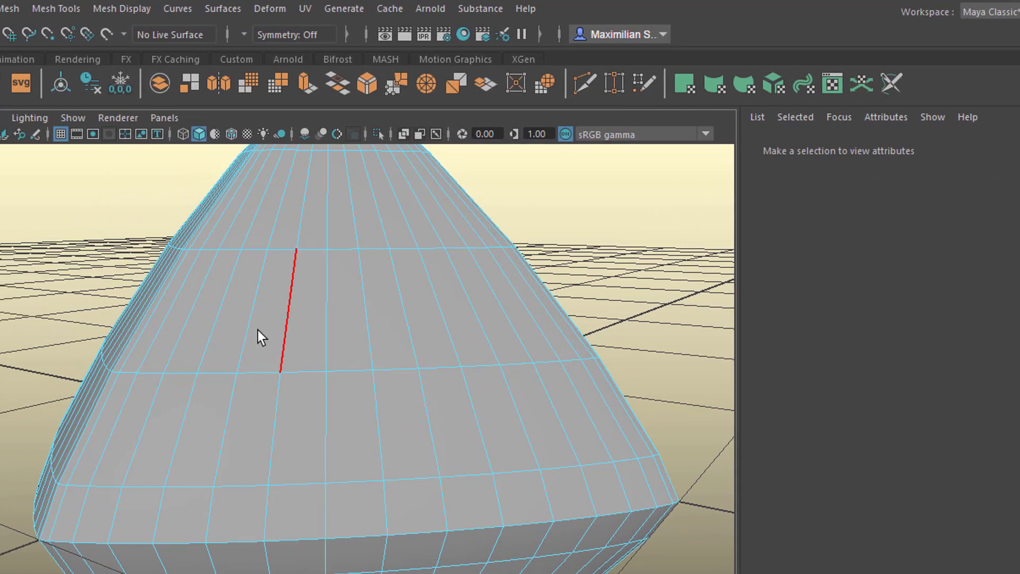
left_click(160, 186)
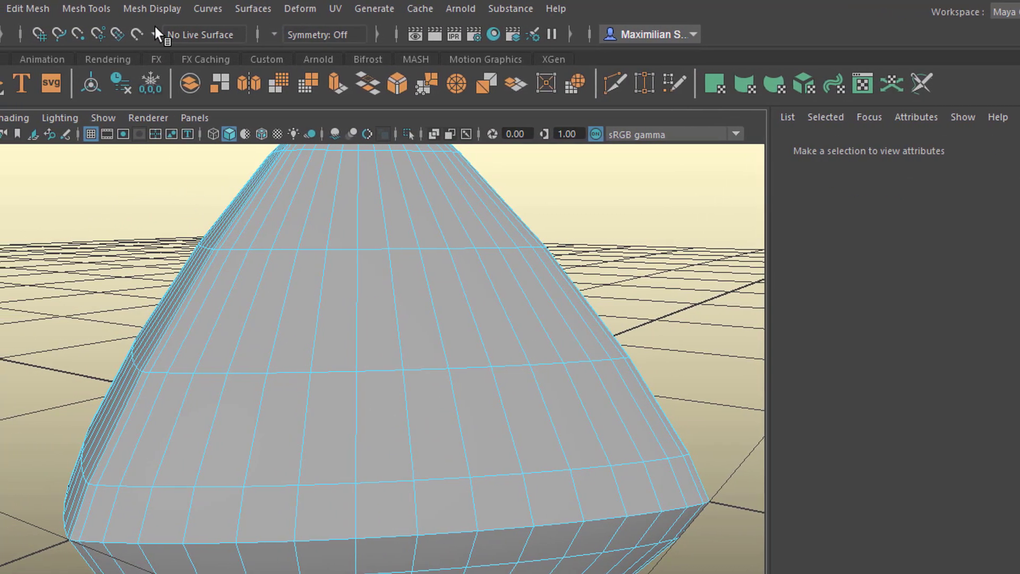
left_click(159, 9)
mouse_move(102, 10)
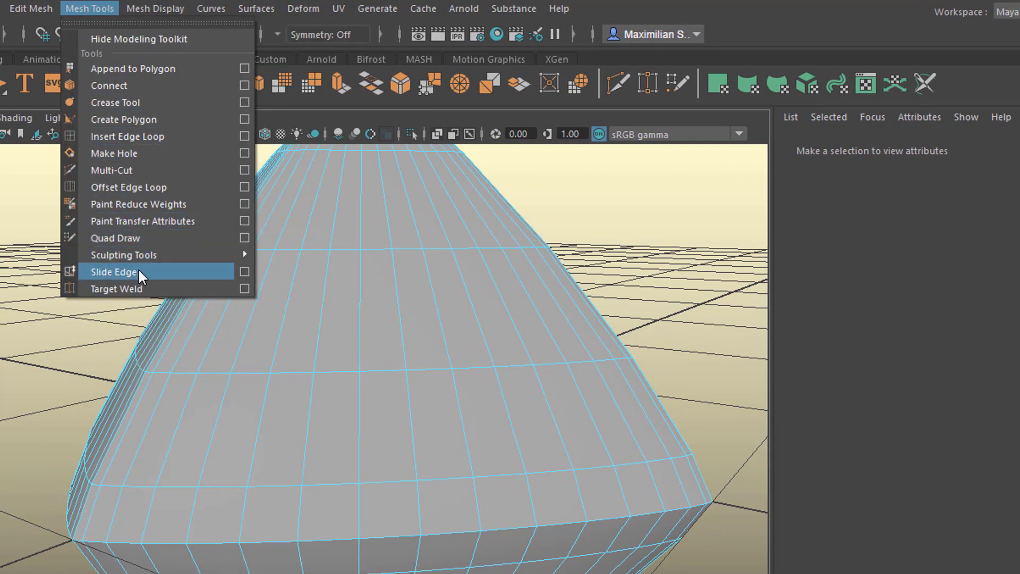
left_click(177, 272)
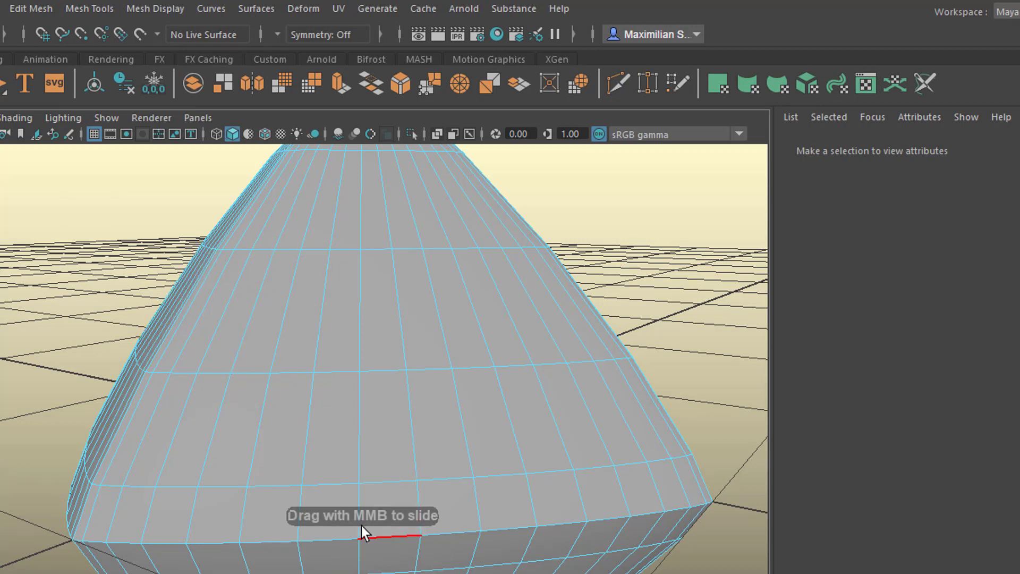
- Select a horizontal edge loop and slide it down the cone, then slide a vertical edge sideways
left_click(342, 246)
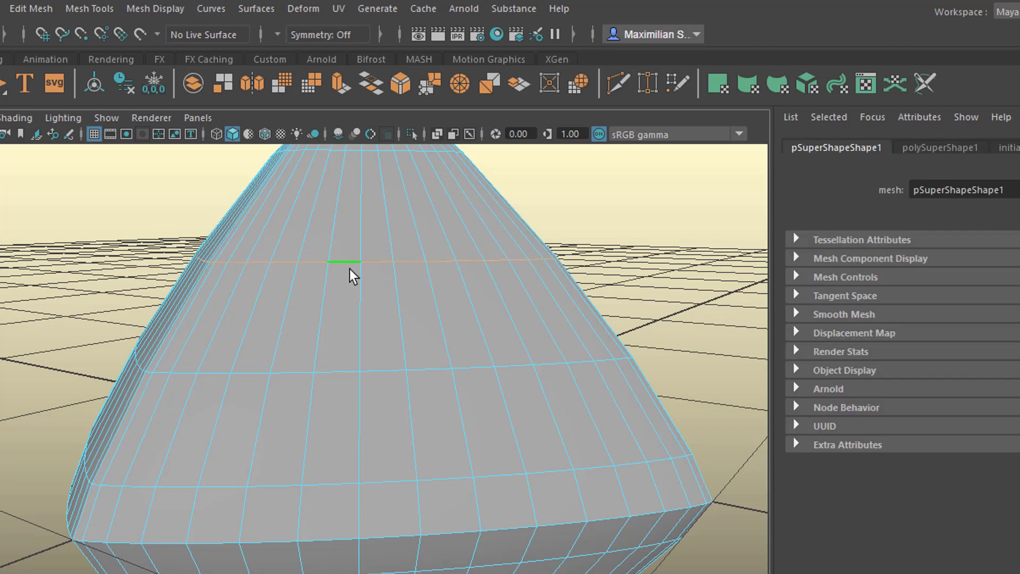
middle_click_drag(348, 340, 393, 355)
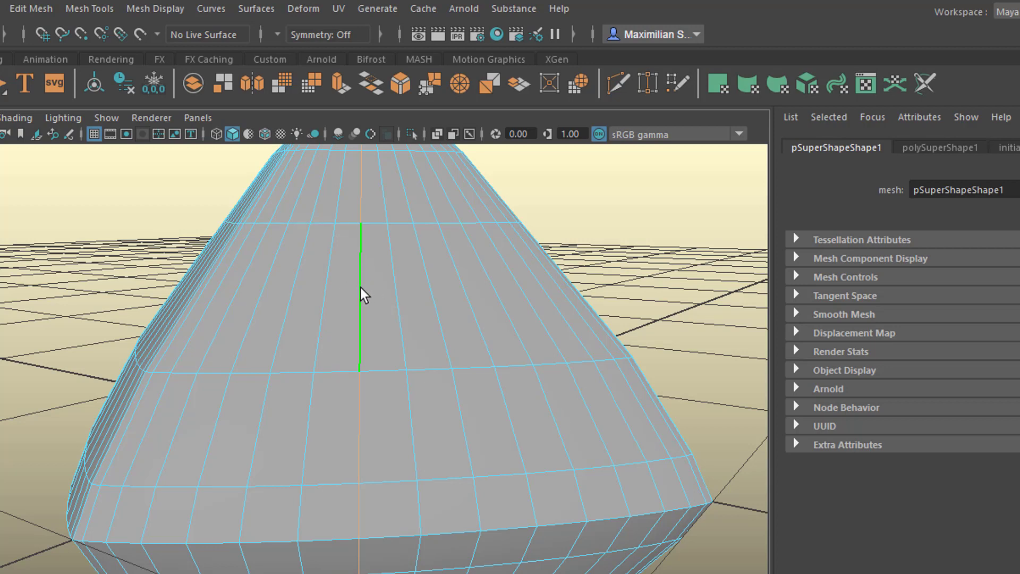
mouse_move(360, 295)
left_mouse_down()
mouse_move(413, 296)
mouse_move(361, 296)
left_mouse_up()
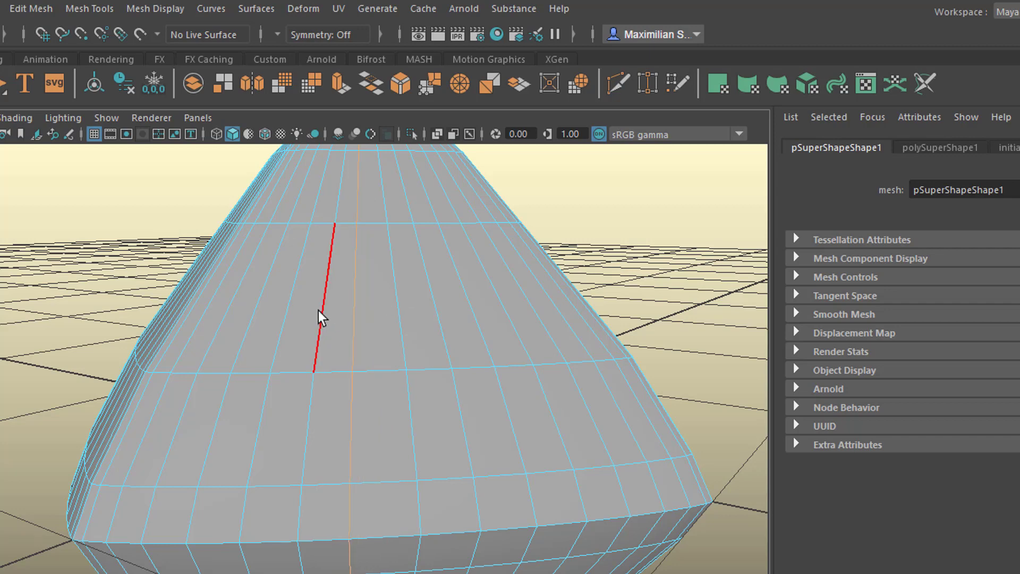
scroll(353, 316, "down", 3)
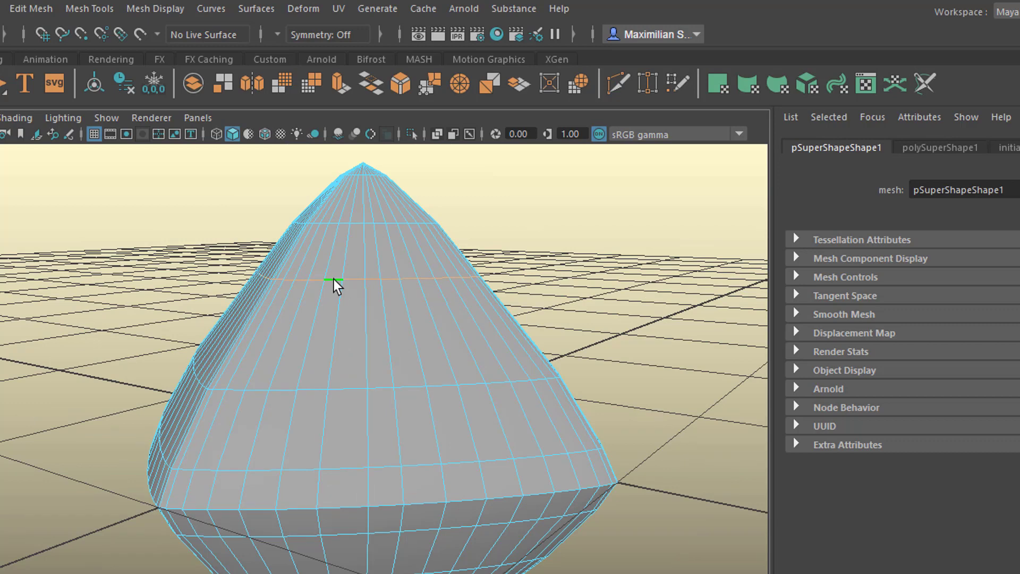
- Undo the last slide, slide the edge back up, and pick another edge on the cone
key("ctrl+z")
middle_click_drag(459, 424, 429, 445)
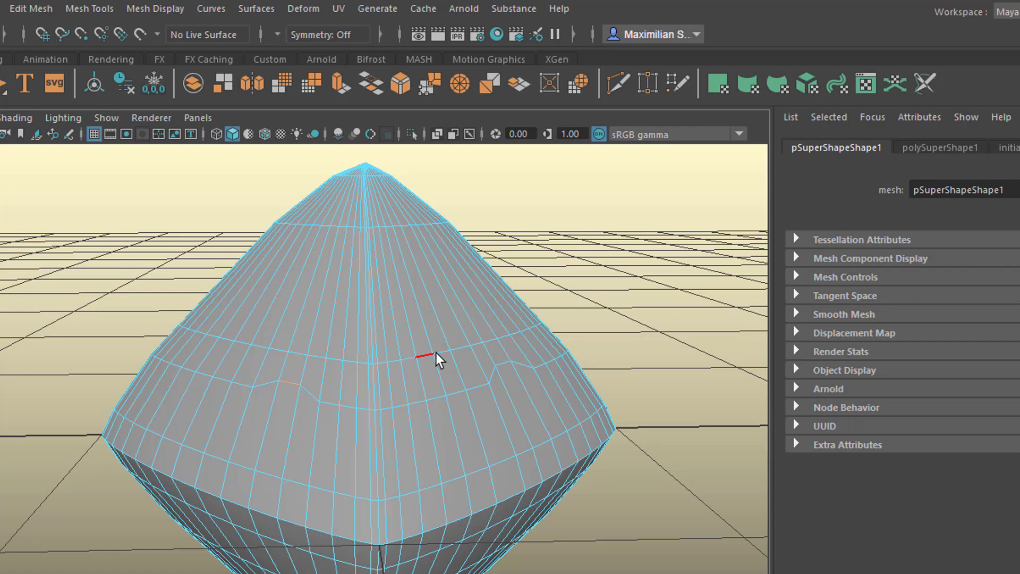
left_click_drag(435, 353, 281, 426, "alt")
left_click(264, 440)
left_click_drag(158, 419, 212, 464, "alt")
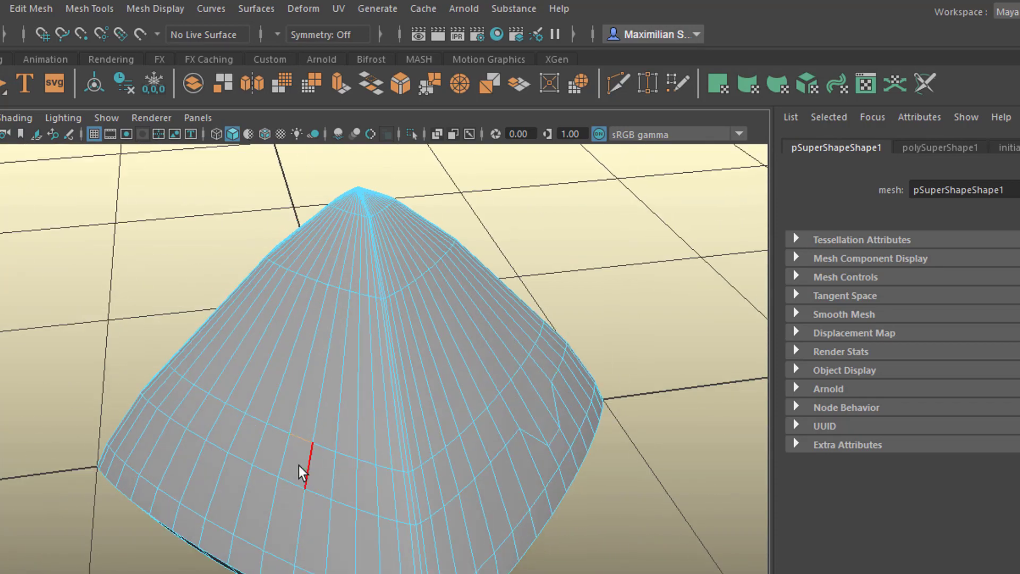
left_click_drag(431, 490, 511, 477, "alt")
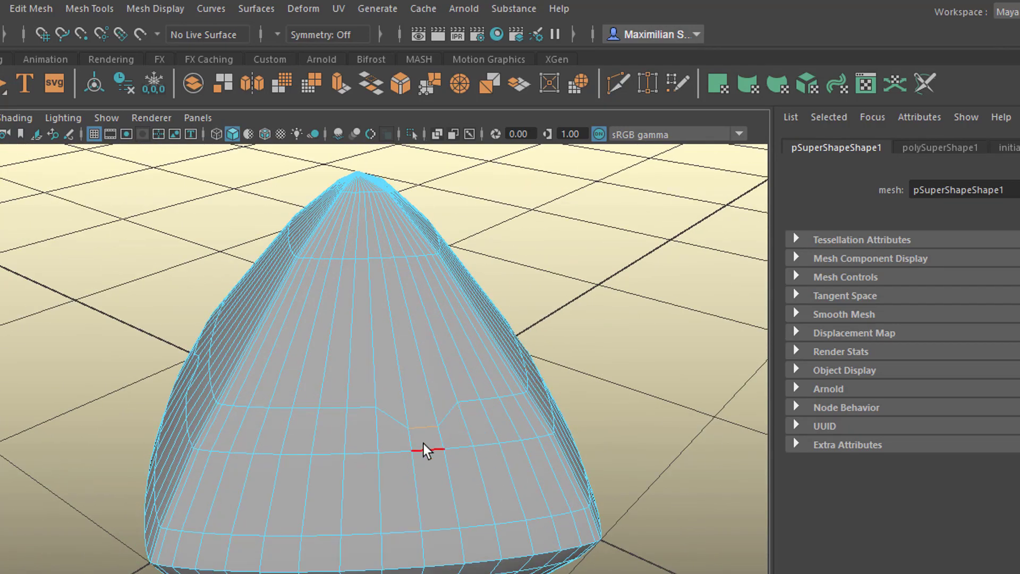
left_click_drag(273, 495, 371, 490, "alt")
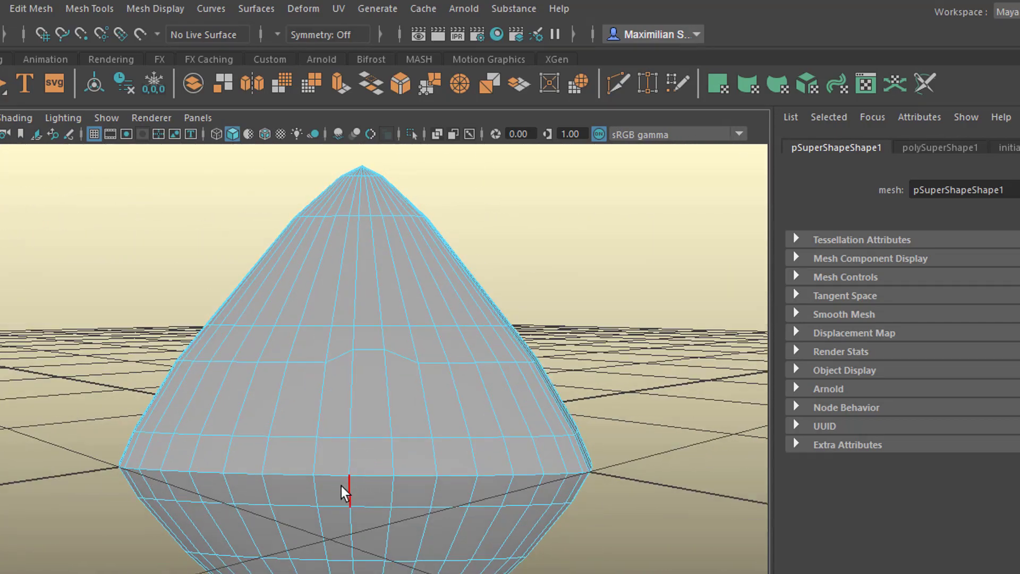